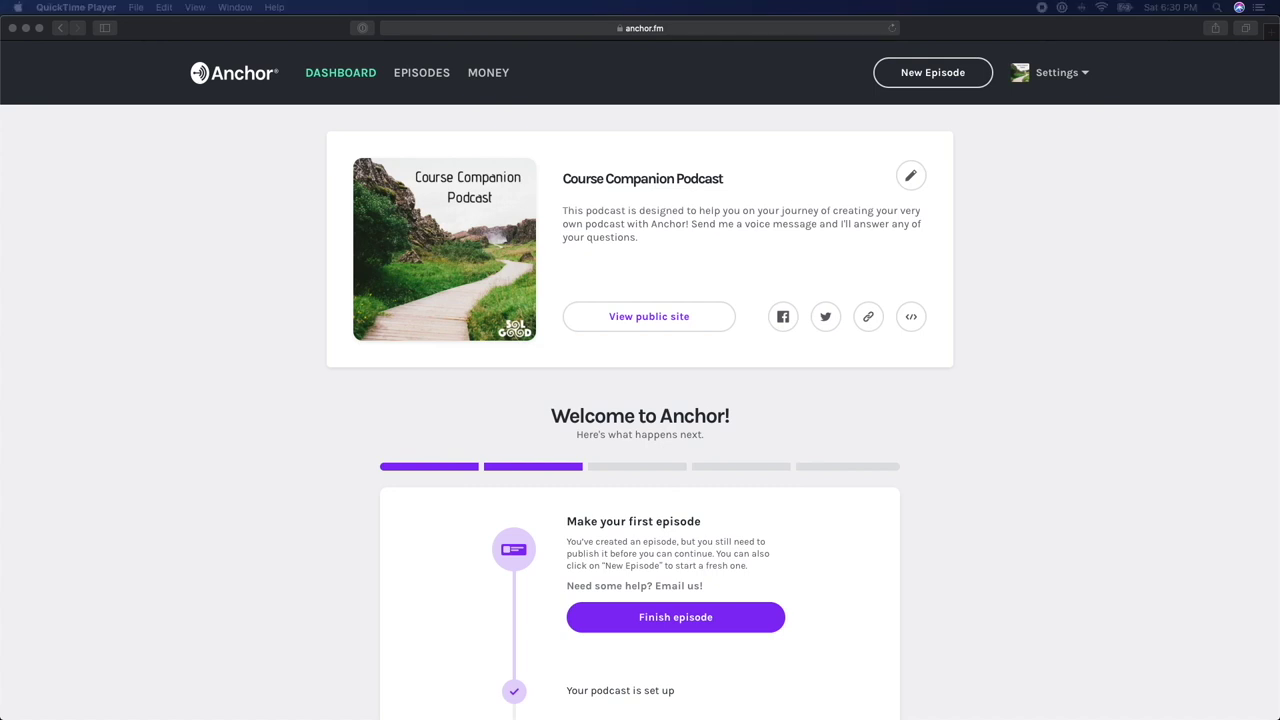
Step: Start a new episode and add the Packing Window Boxes recording to it from the audio library
left_click(1001, 338)
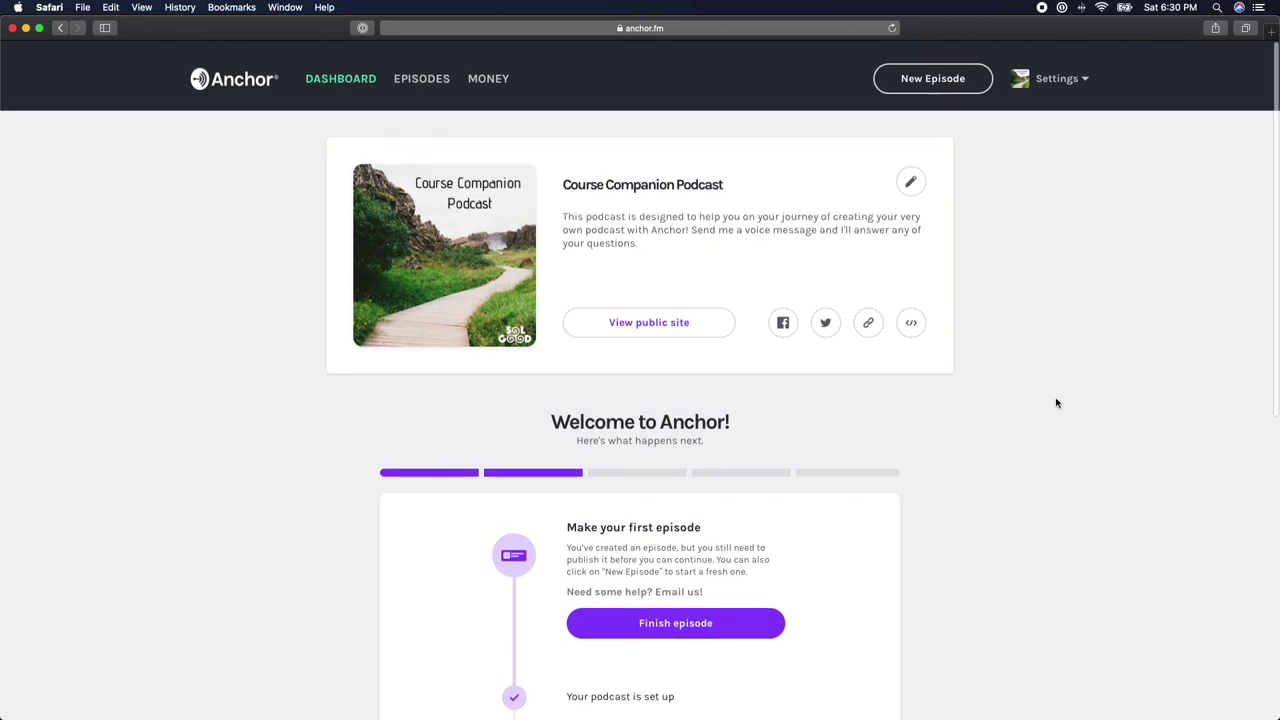
left_click(921, 73)
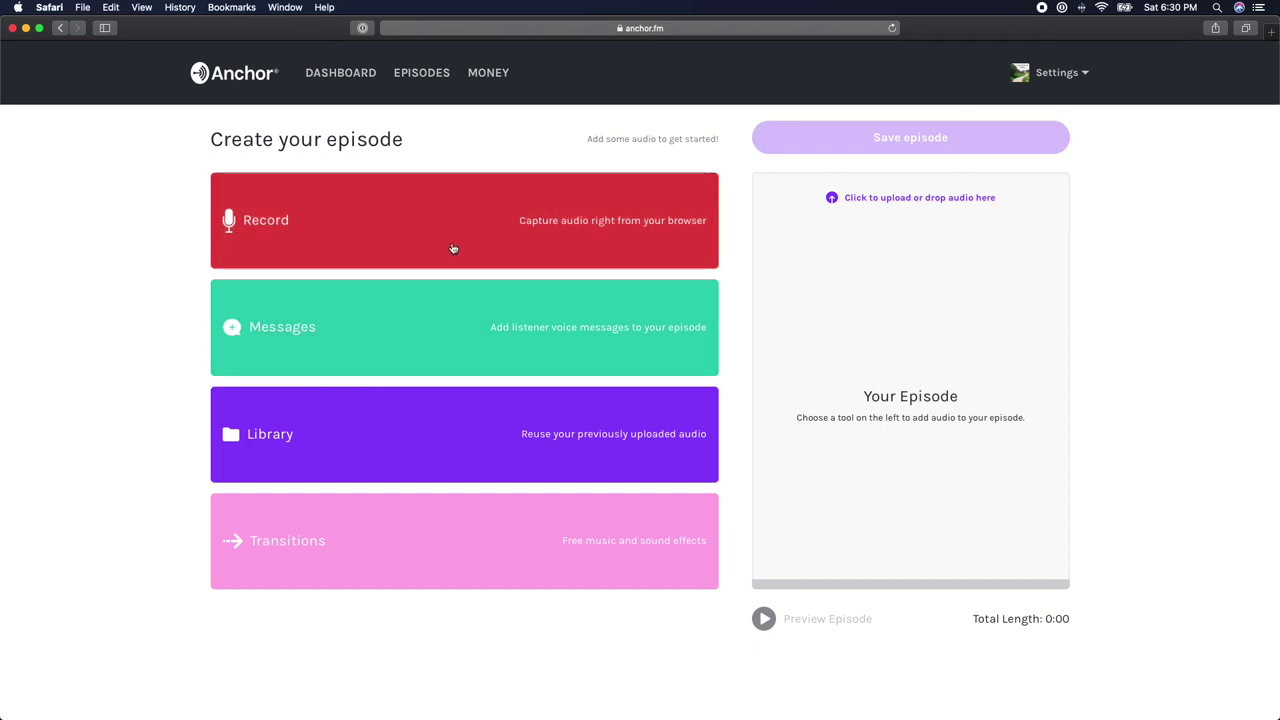
left_click(395, 407)
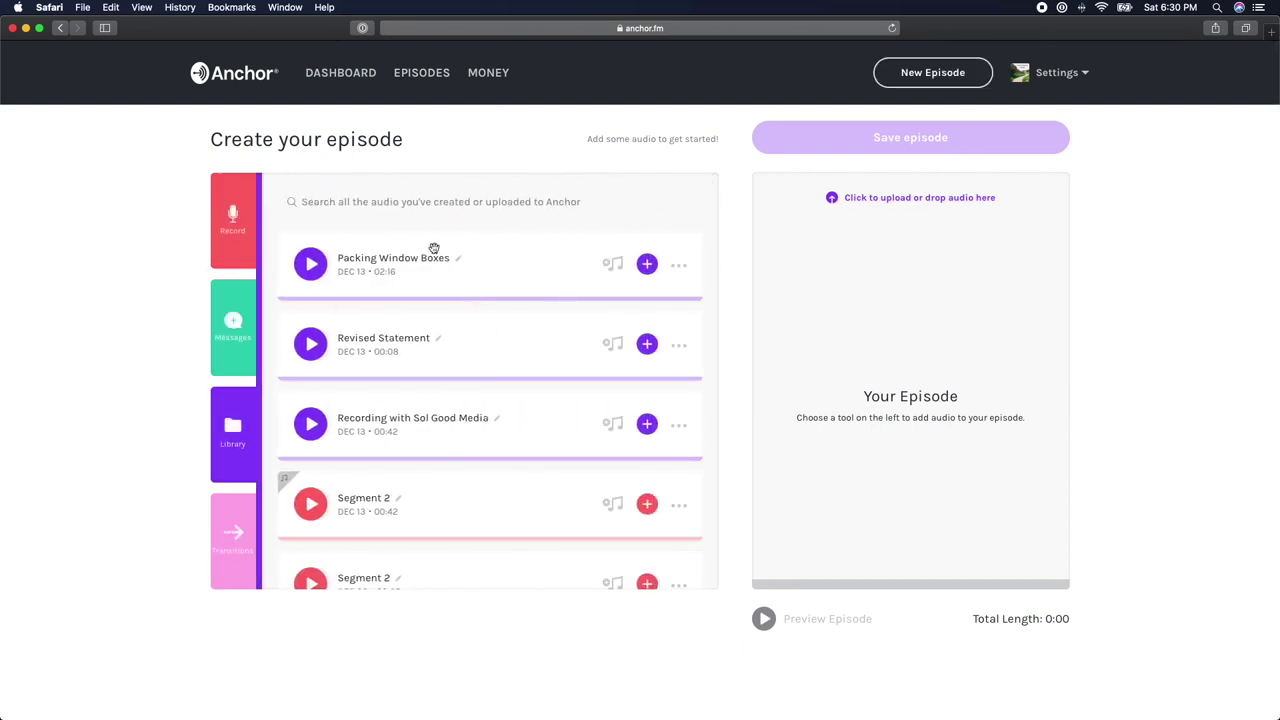
left_click_drag(495, 263, 838, 273)
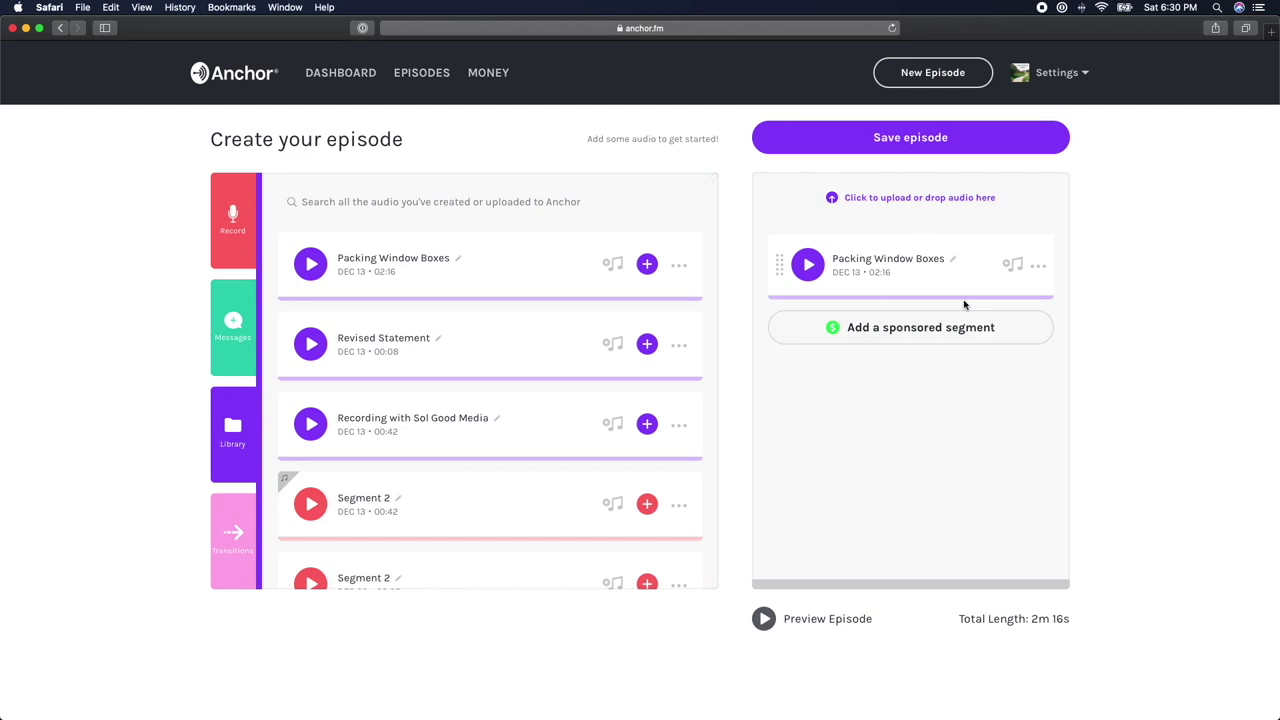
Step: Start splitting the episode's Packing Window Boxes audio into multiple segments and add a breakpoint at 00:10
left_click(1039, 271)
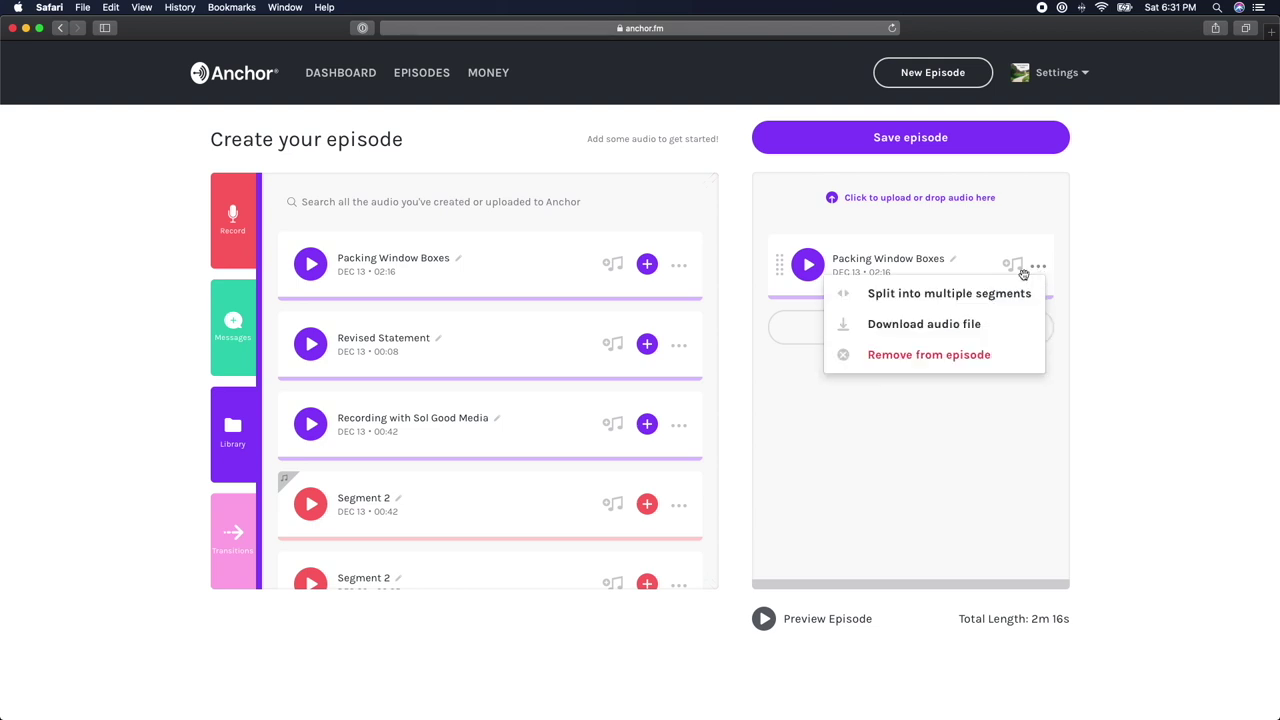
left_click(897, 294)
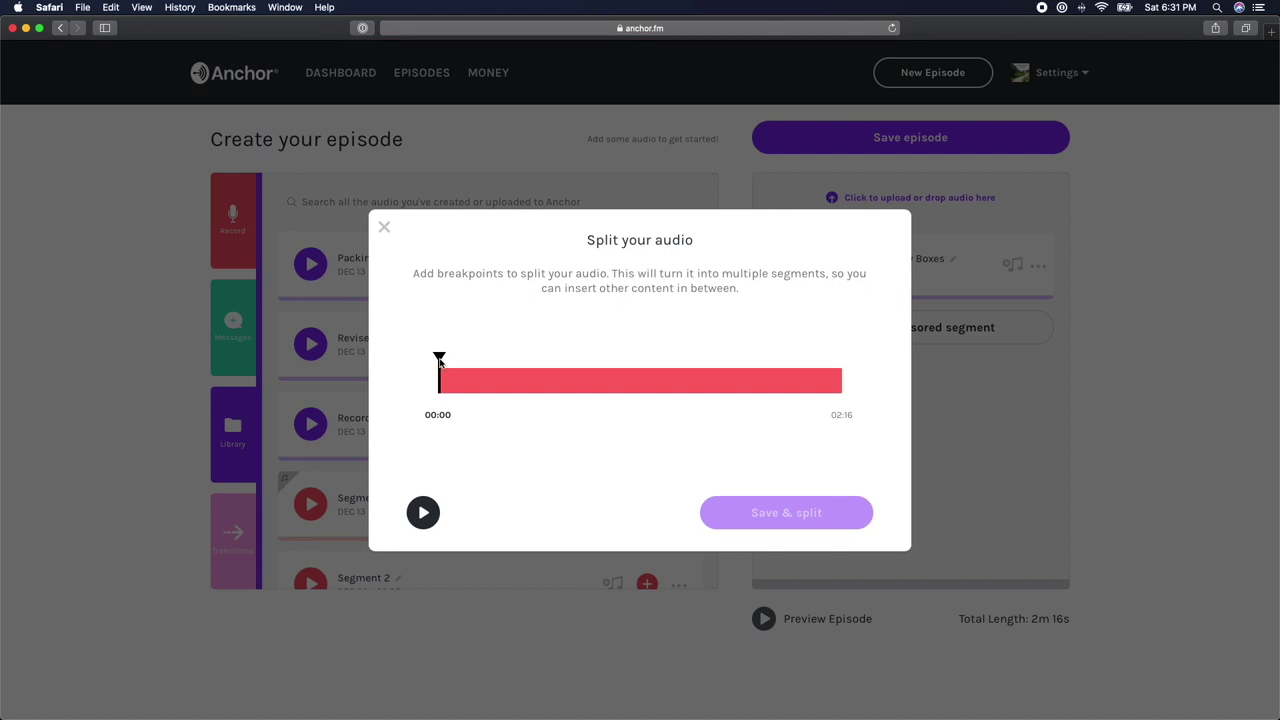
mouse_move(439, 358)
left_mouse_down()
mouse_move(511, 358)
mouse_move(443, 378)
mouse_move(528, 378)
mouse_move(441, 379)
left_mouse_up()
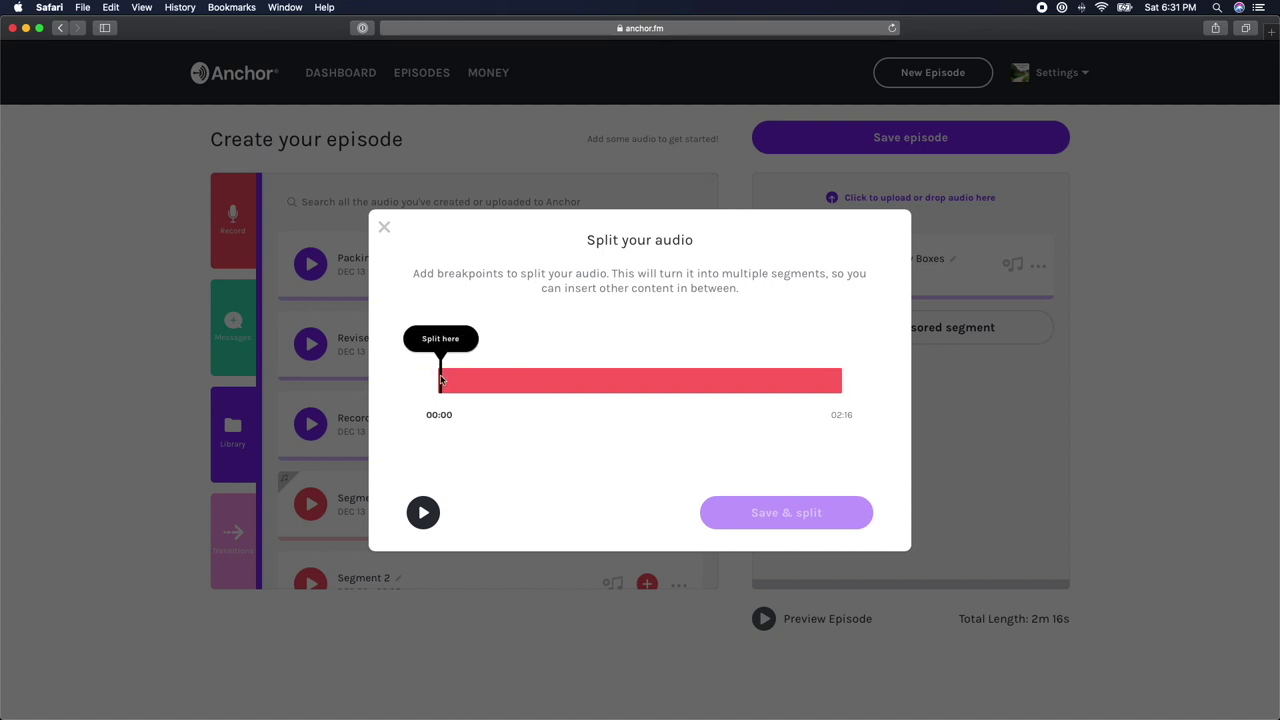
left_click(423, 514)
left_click(423, 514)
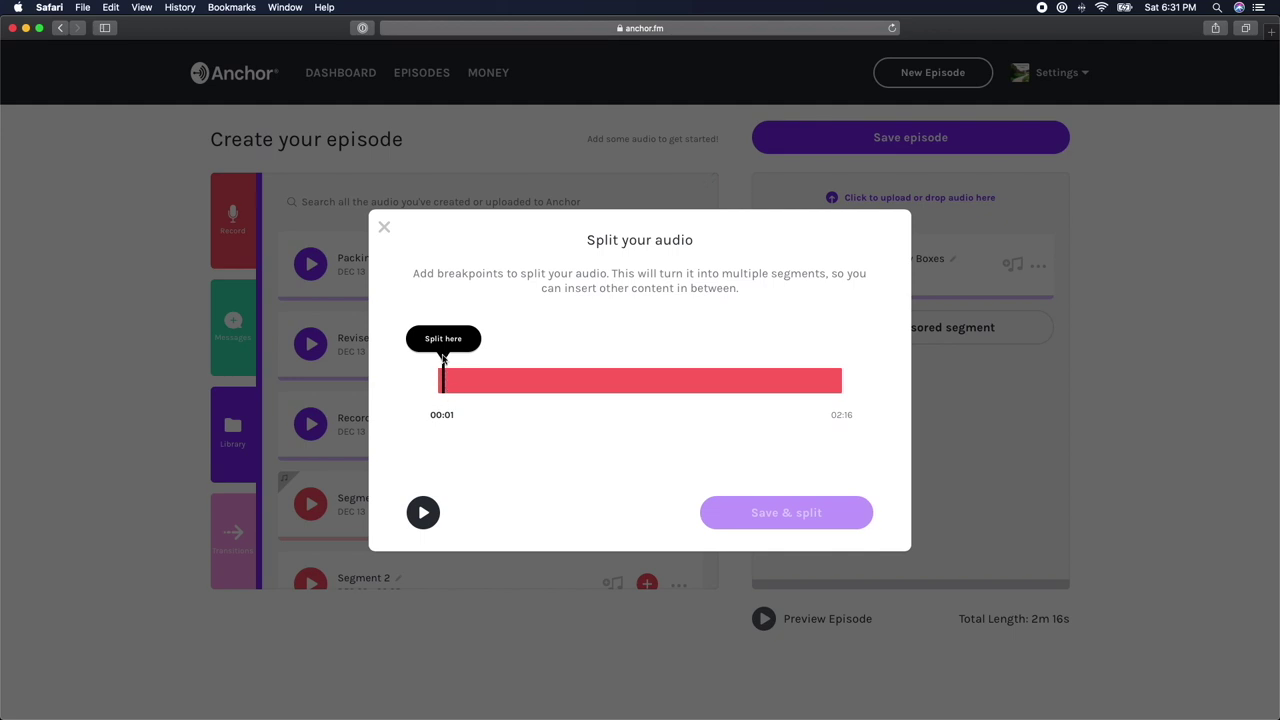
left_click_drag(443, 360, 470, 356)
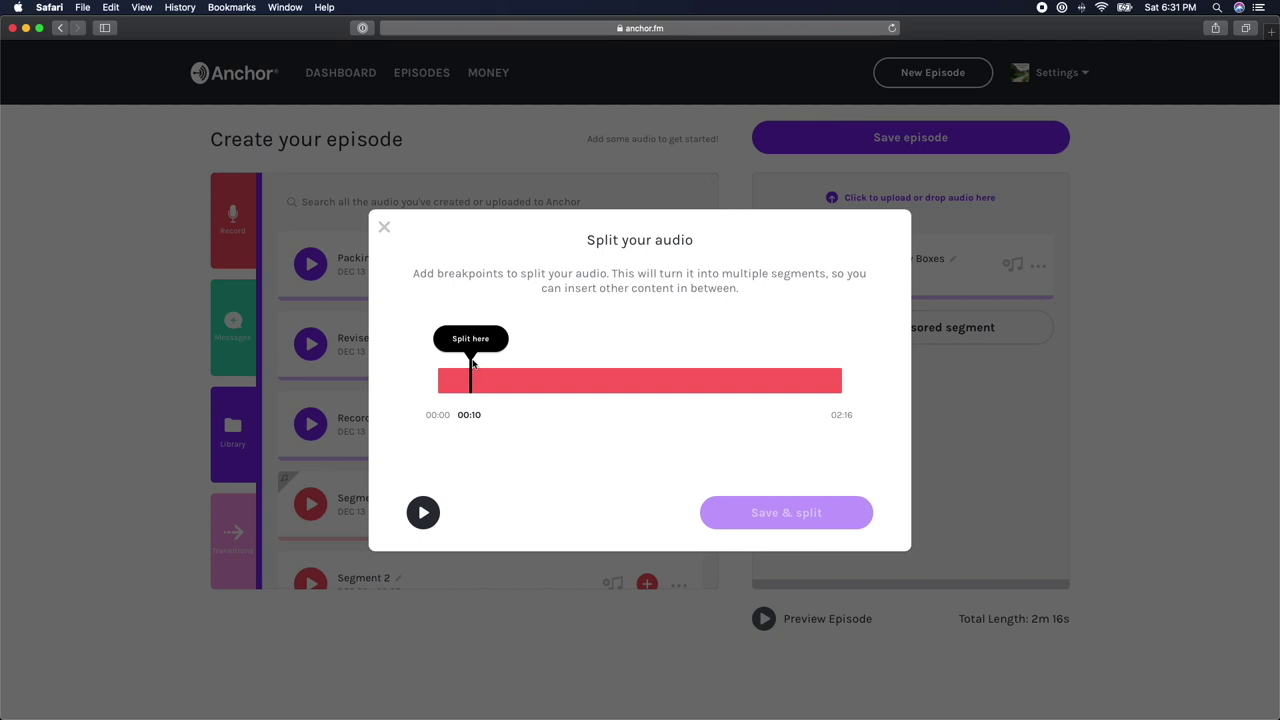
mouse_move(468, 357)
left_mouse_down()
mouse_move(437, 360)
mouse_move(469, 366)
left_mouse_up()
left_click(474, 340)
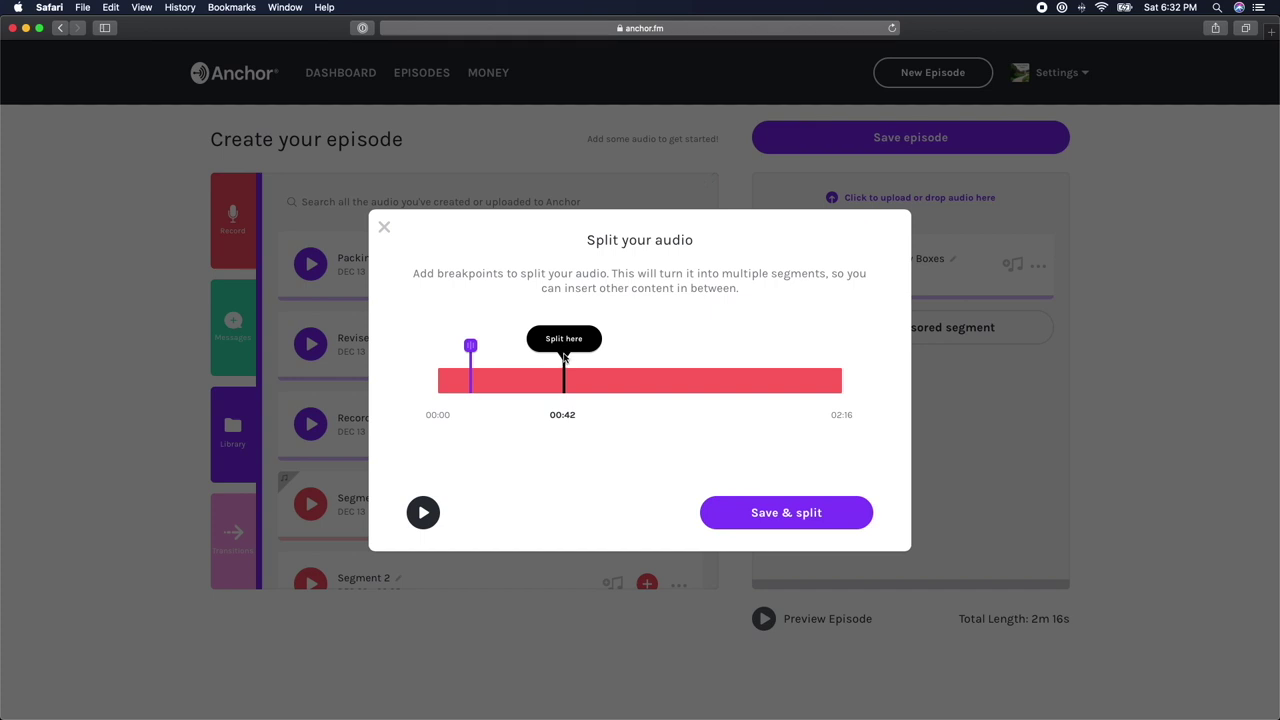
Step: Add a second breakpoint at 00:26 in the Packing Window Boxes audio and preview it
mouse_move(565, 360)
left_mouse_down()
mouse_move(493, 362)
mouse_move(637, 366)
mouse_move(511, 364)
mouse_move(520, 350)
left_mouse_up()
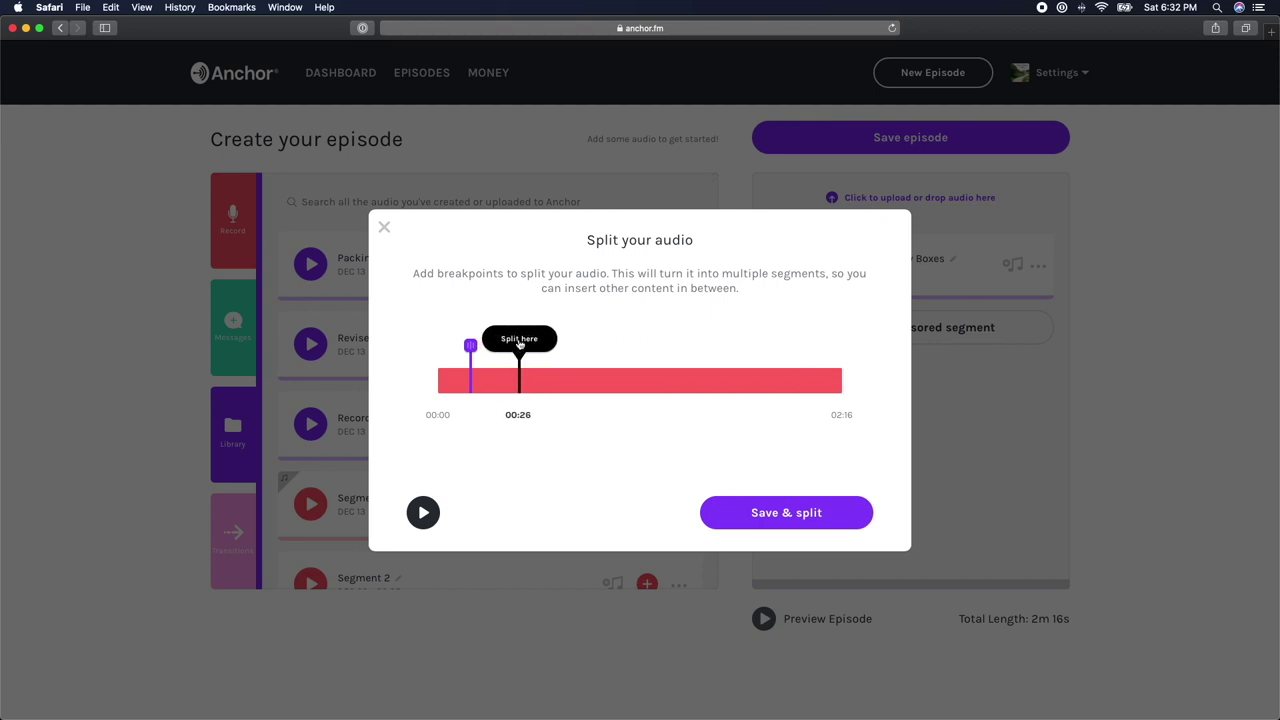
left_click(521, 346)
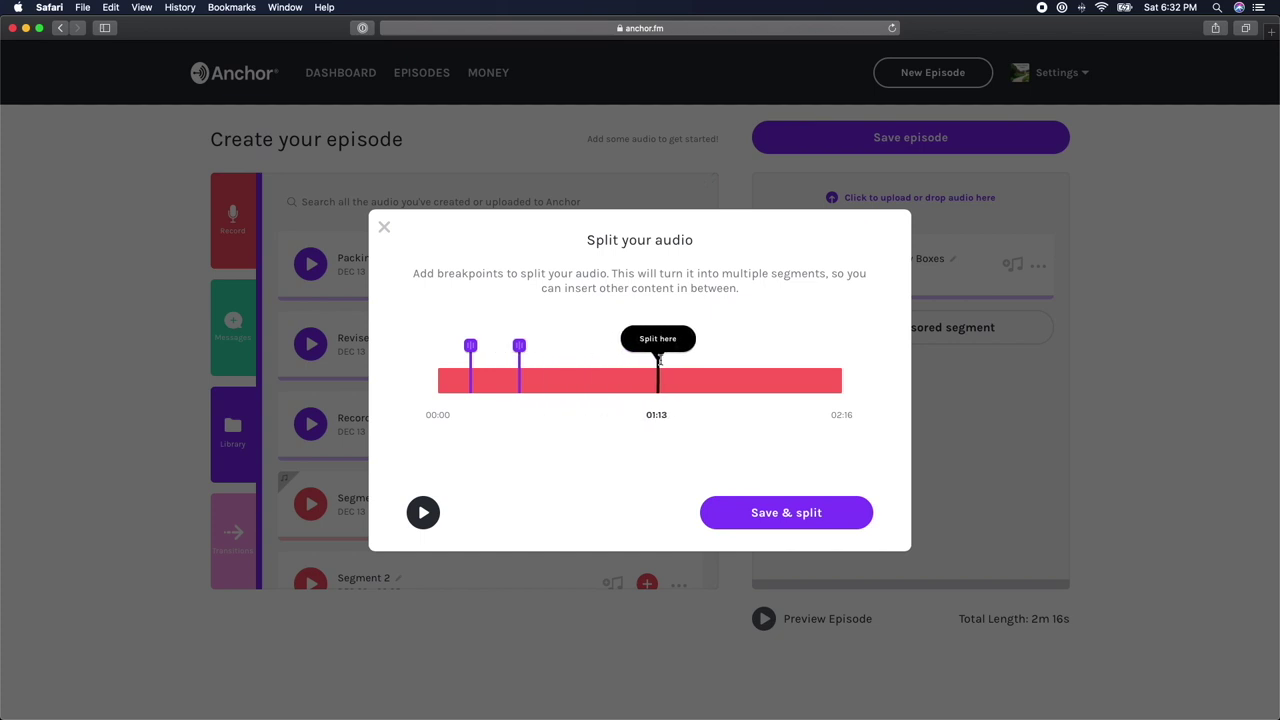
left_click(519, 348)
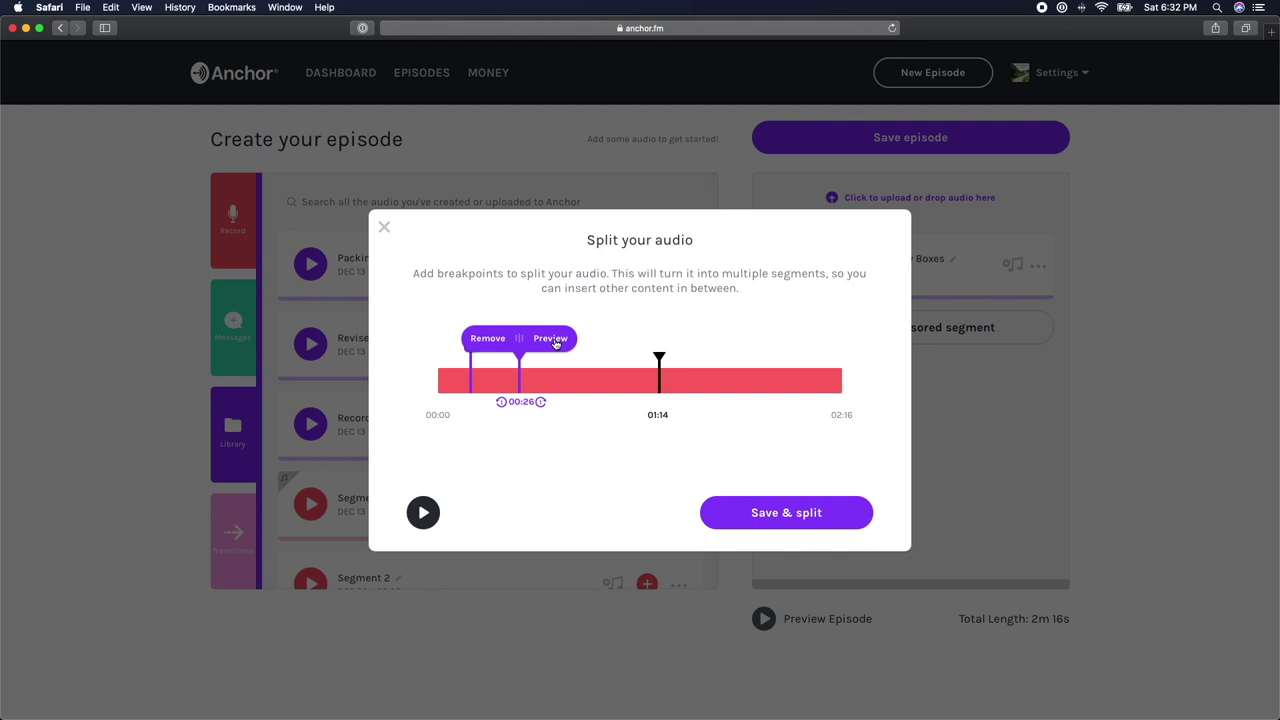
left_click(557, 344)
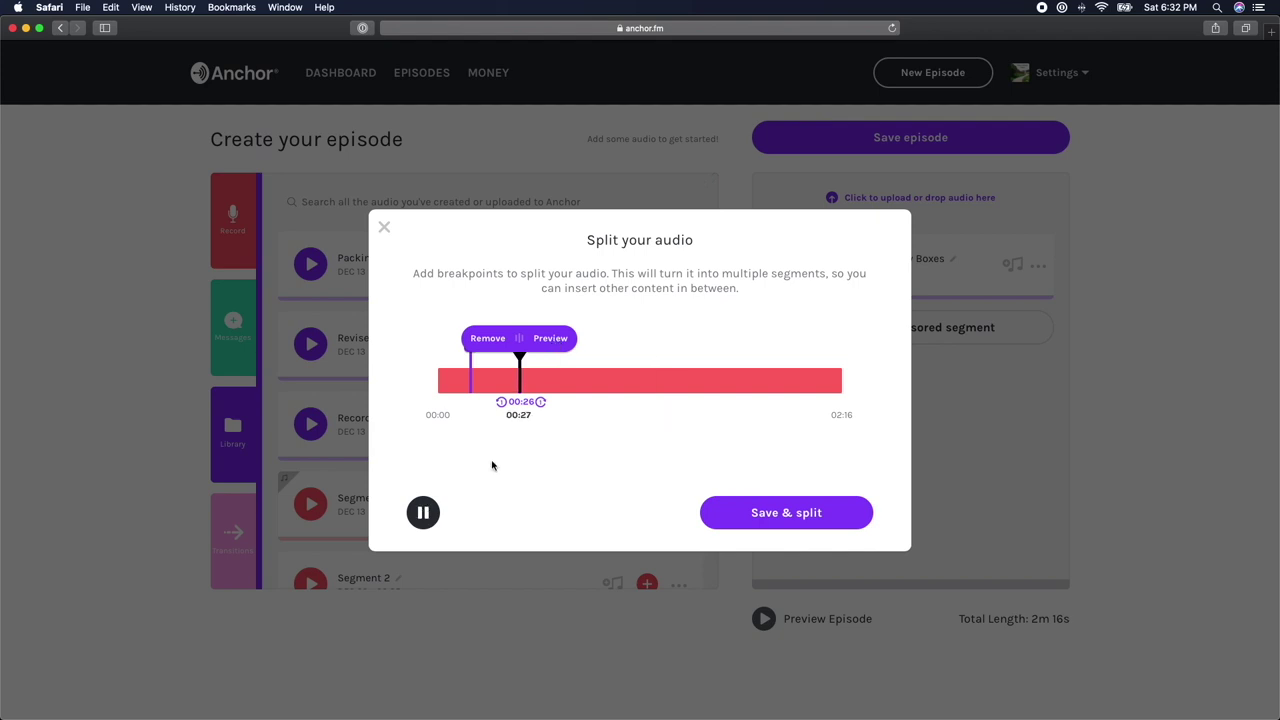
left_click(522, 354)
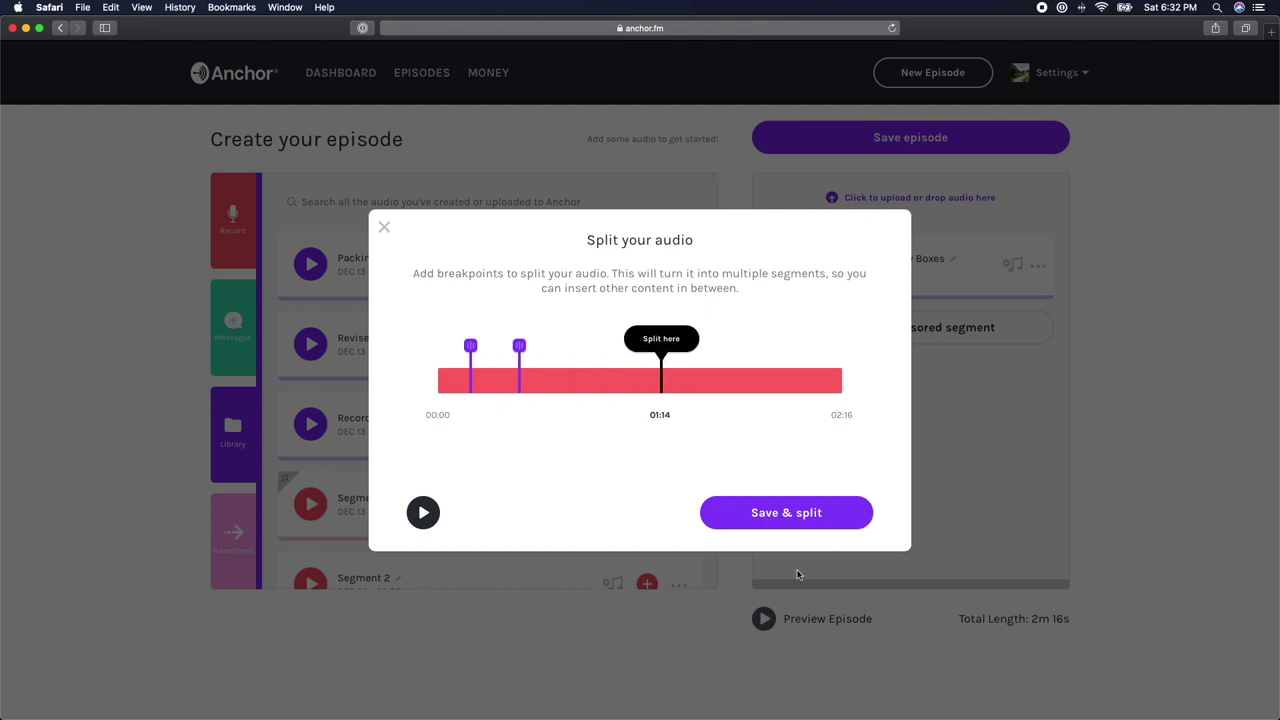
Step: Save the split and remove the Packing Window Boxes (1 of 3) segment from the episode
left_click(778, 514)
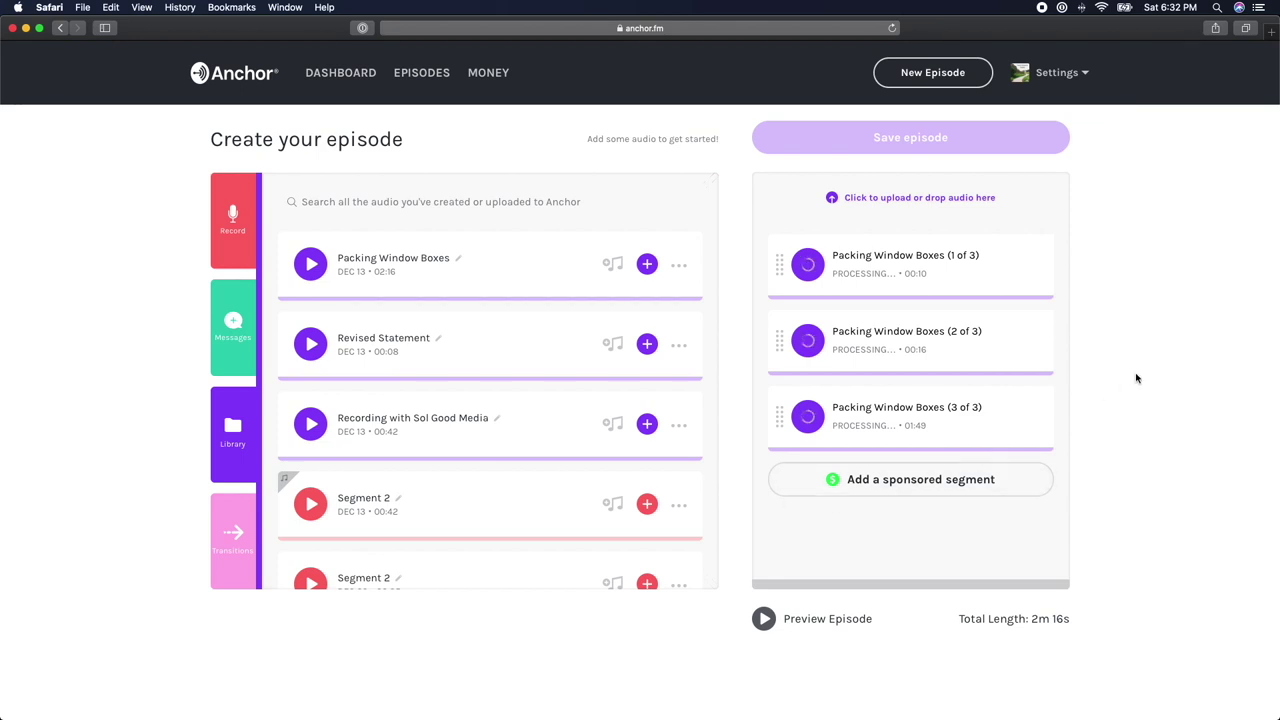
scroll(1134, 374, "down", 1)
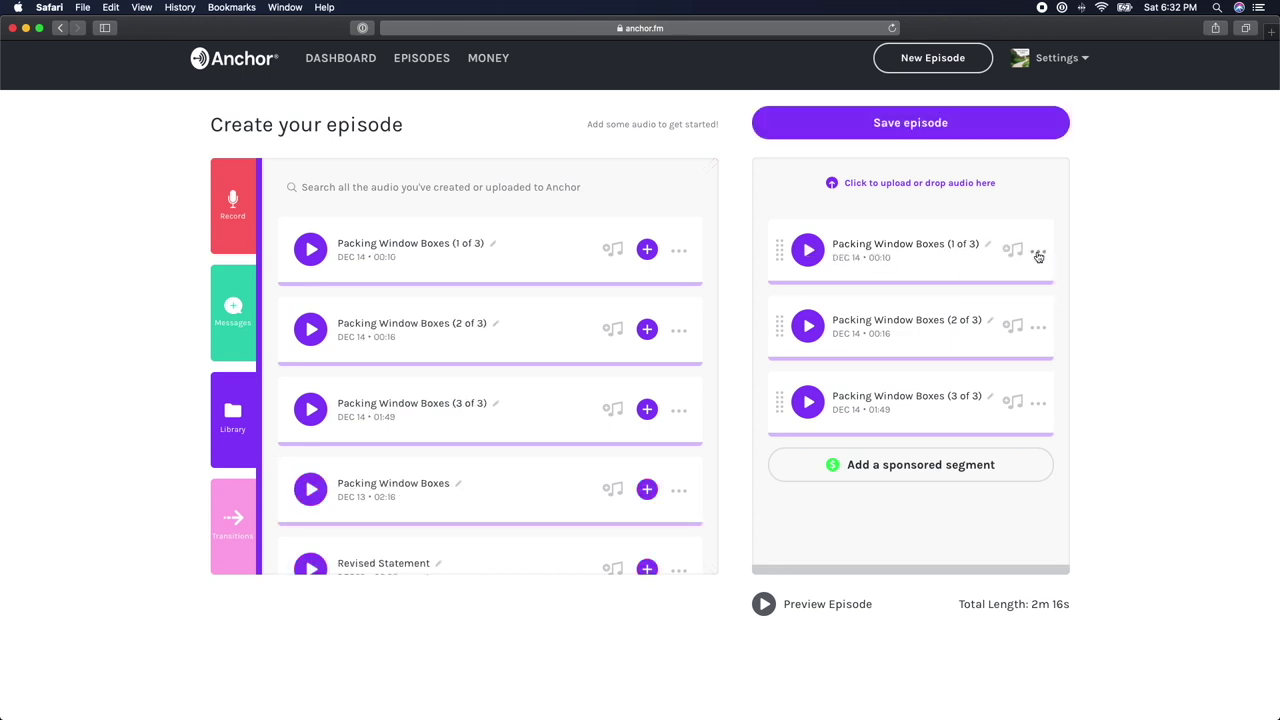
left_click(1038, 253)
left_click(918, 345)
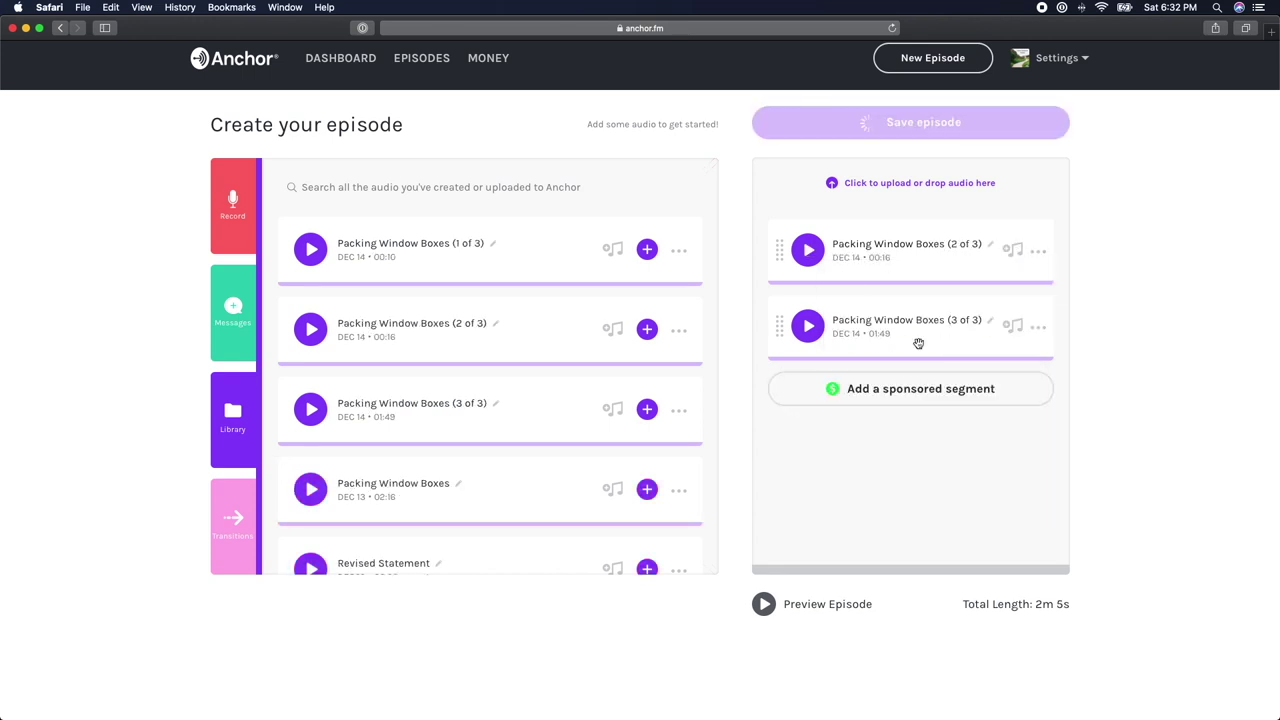
Step: Remove the Packing Window Boxes (3 of 3) segment from the episode
left_click(1038, 255)
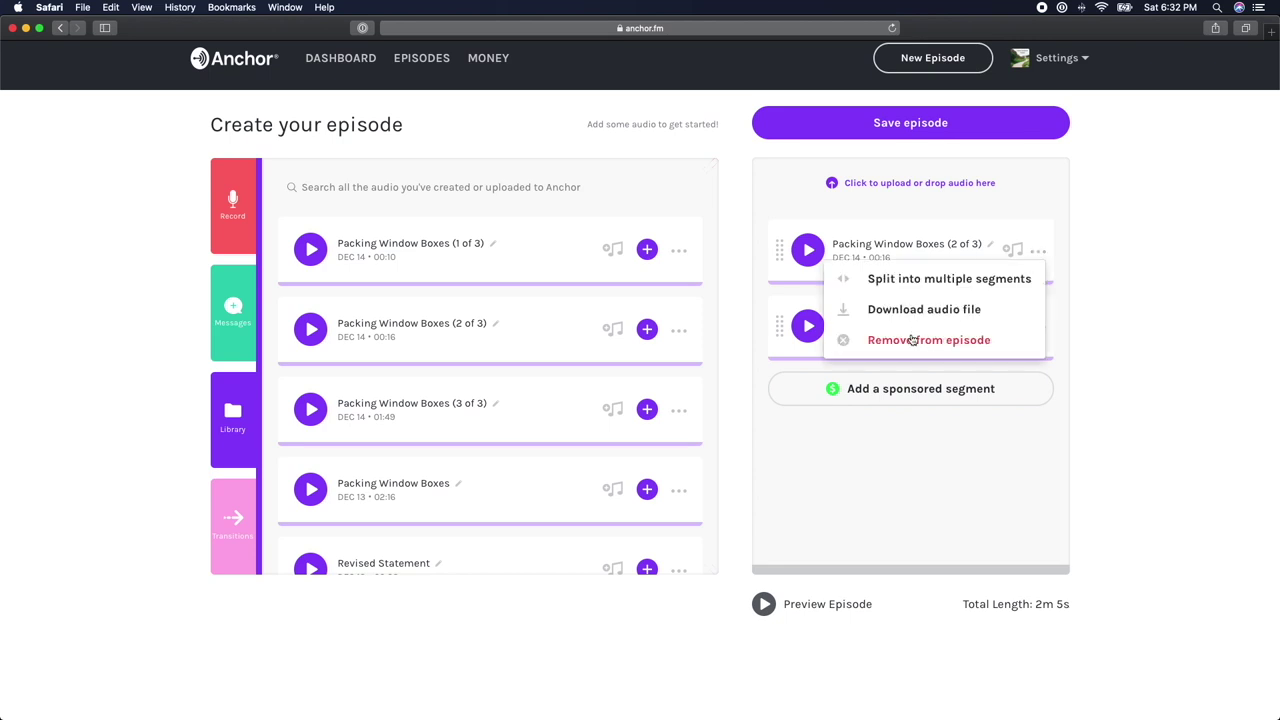
left_click(1092, 239)
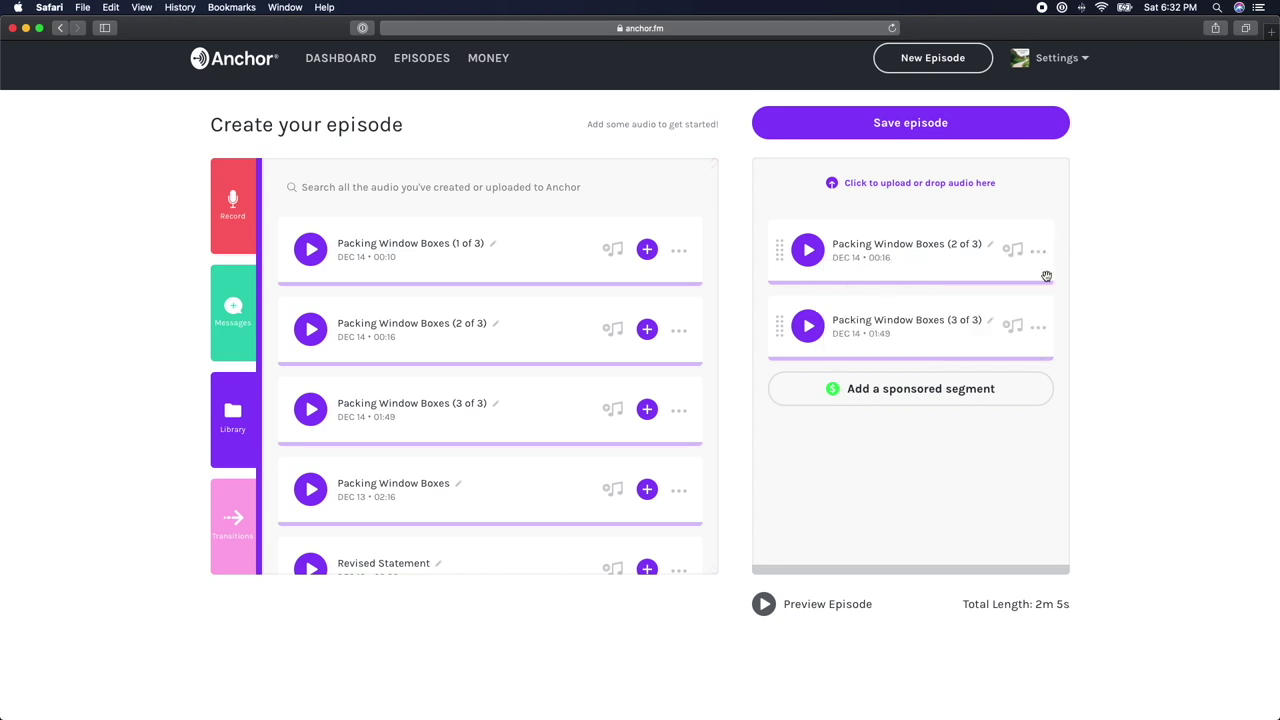
left_click(1040, 331)
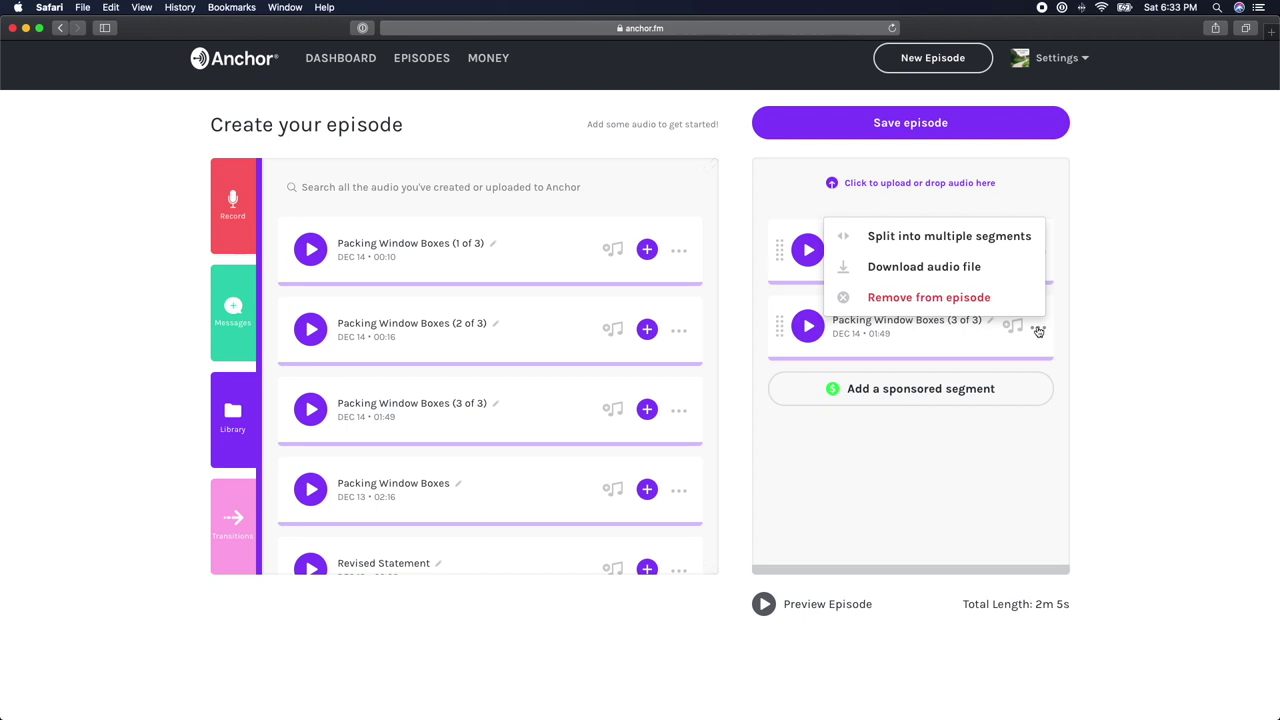
left_click(915, 298)
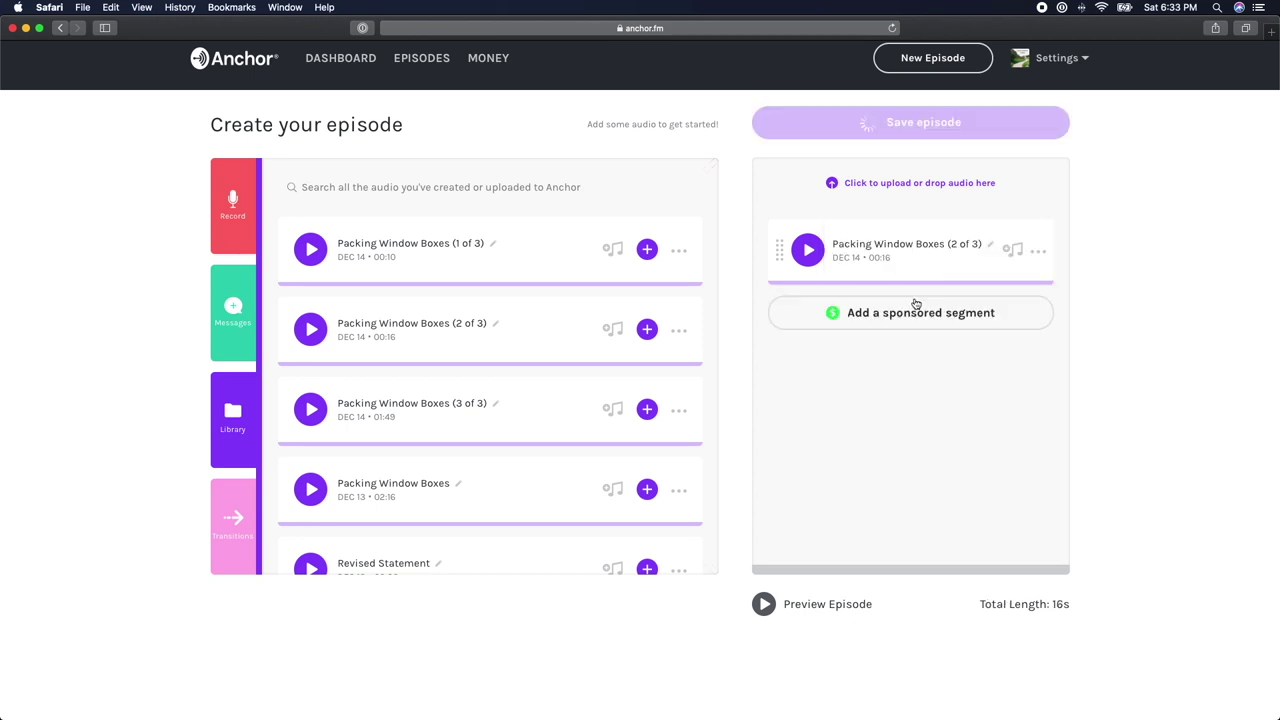
Step: Open the title of the episode's Packing Window Boxes (2 of 3) segment for editing and look through the recordings in the audio library
left_click(991, 249)
left_click(982, 248)
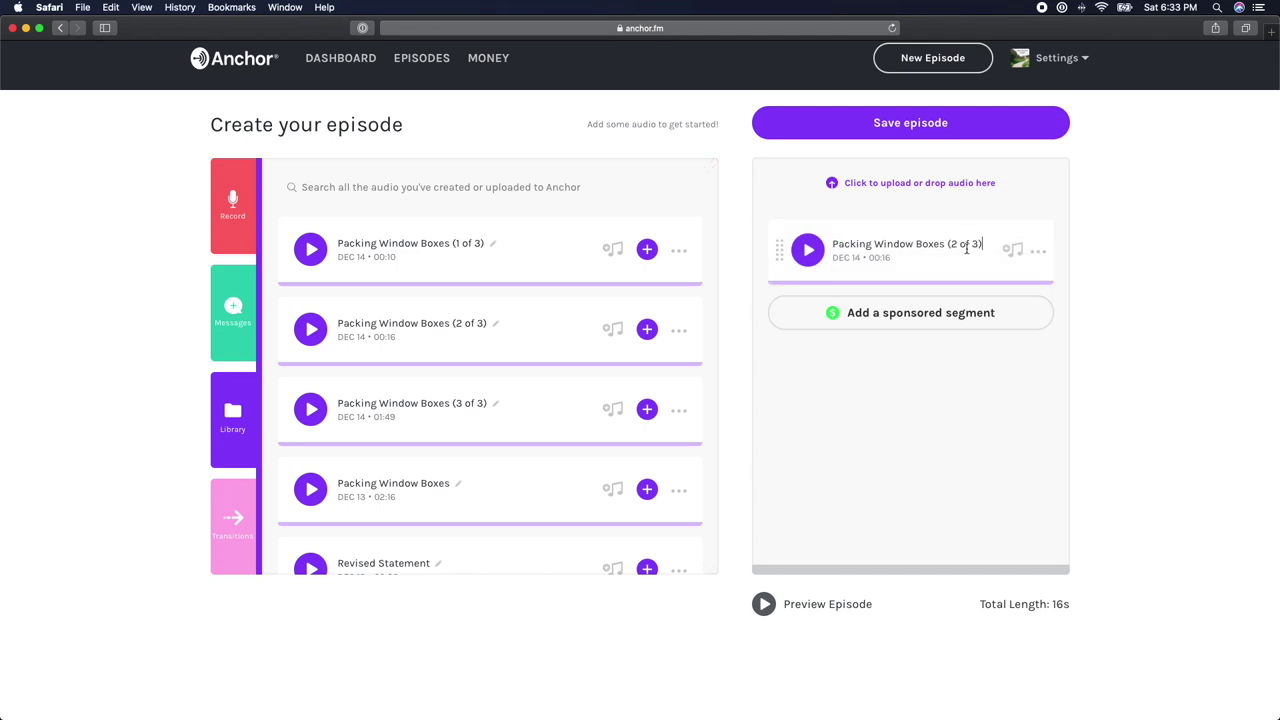
scroll(514, 290, "up", 2)
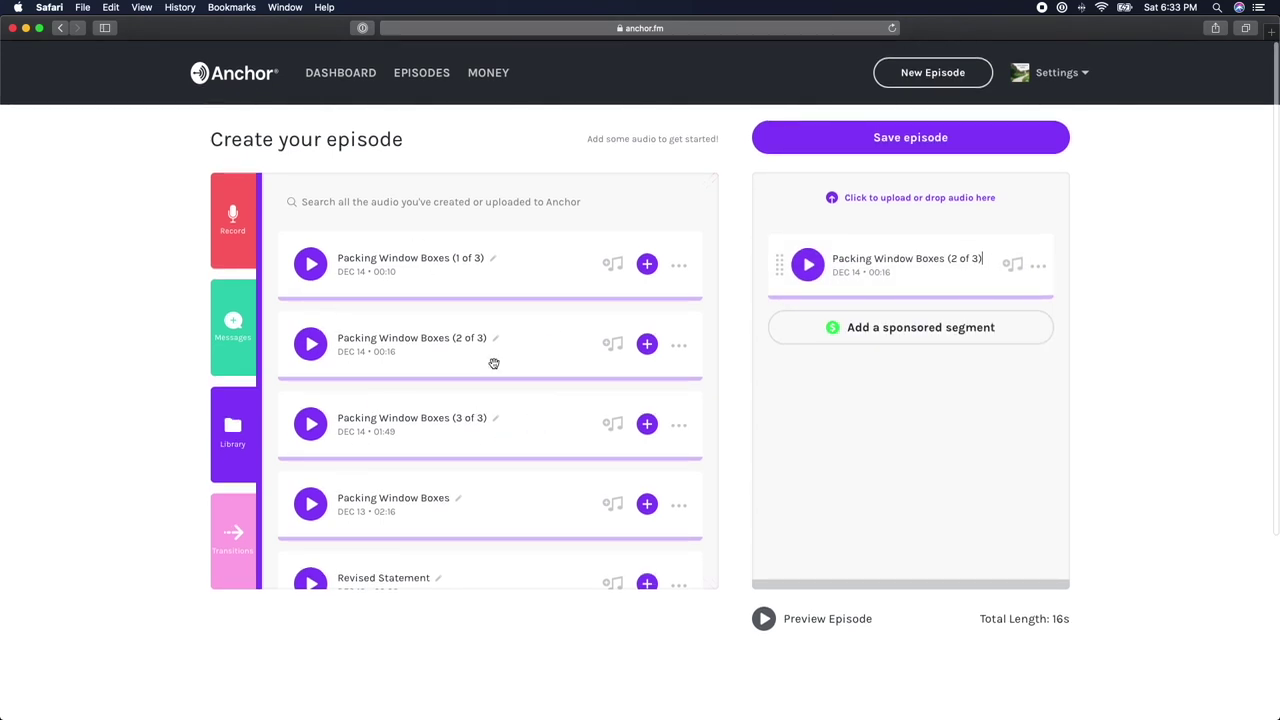
scroll(420, 486, "down", 2)
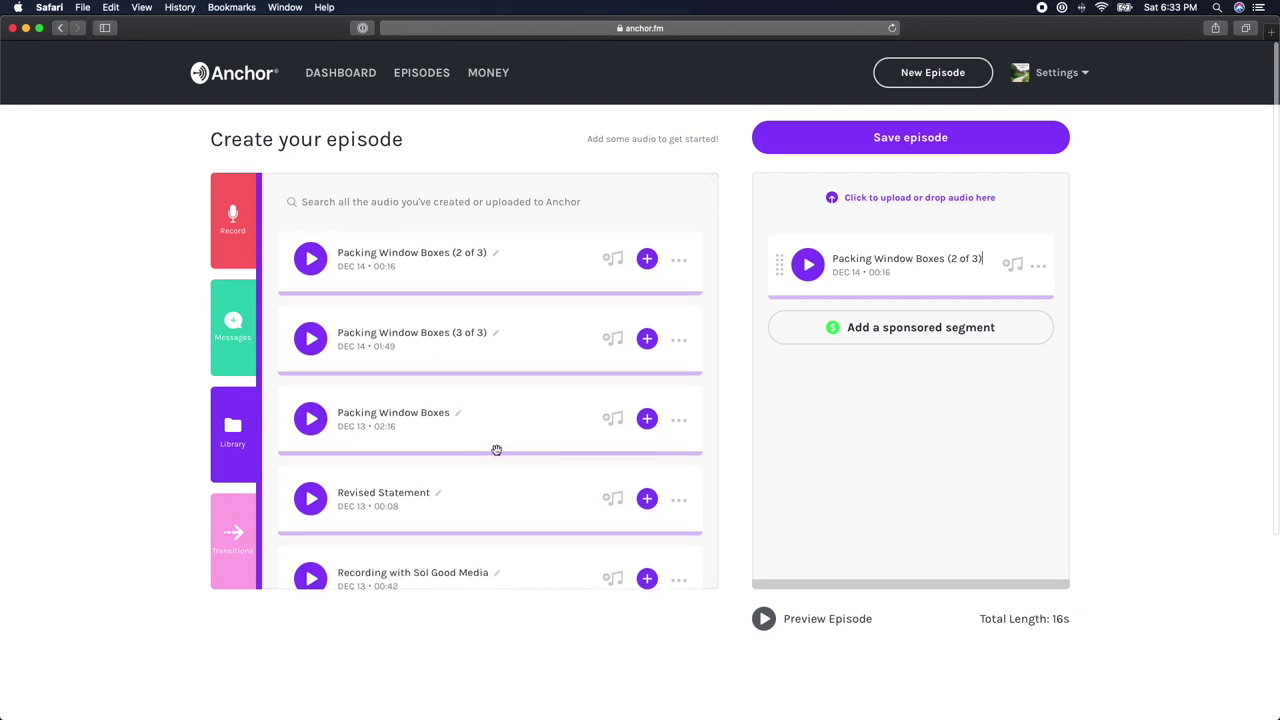
scroll(494, 448, "down", 1)
scroll(523, 382, "up", 1)
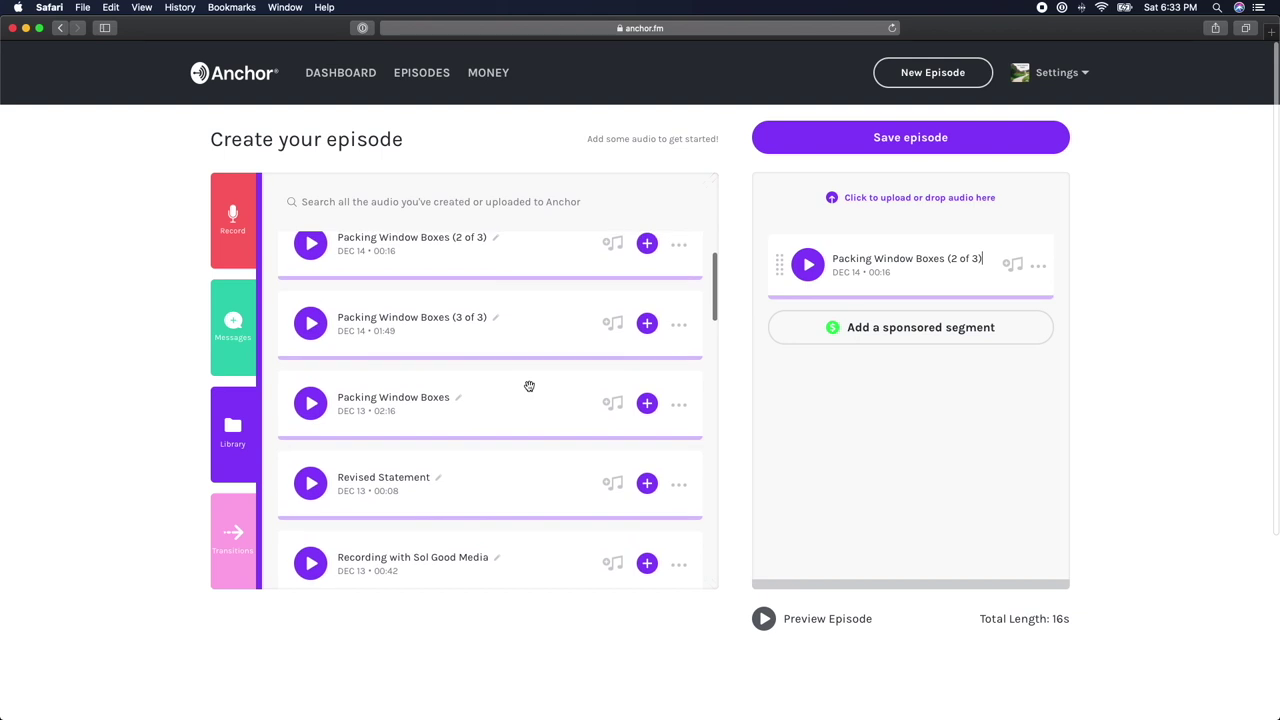